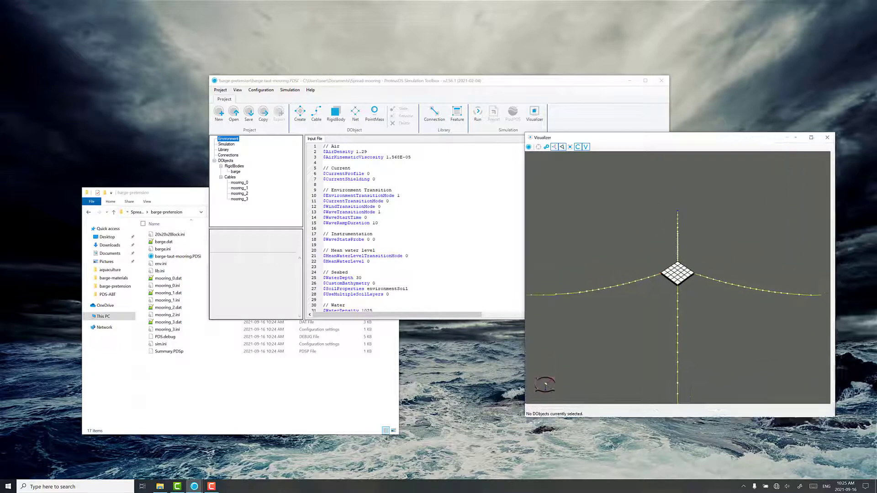
Step: Examine the barge and mooring model, its environment properties and the simulation settings
mouse_move(739, 321)
mouse_down()
mouse_move(747, 305)
mouse_move(754, 312)
mouse_move(738, 311)
mouse_up()
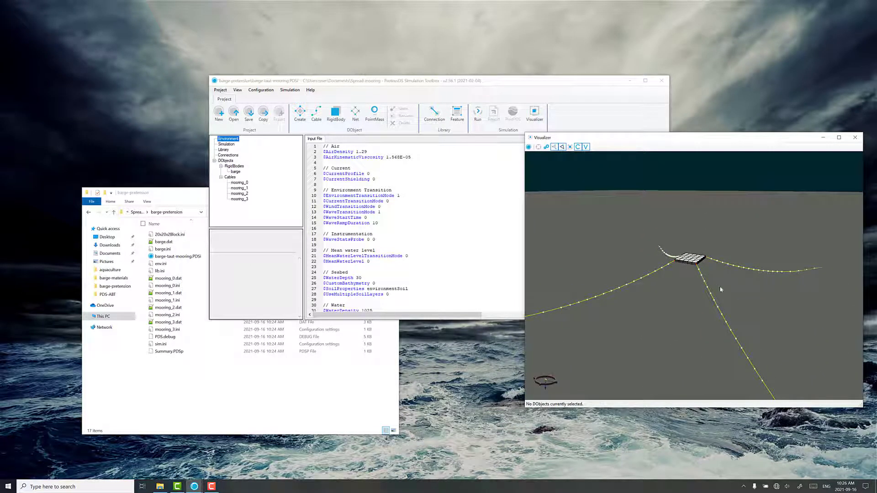
drag(486, 84, 336, 88)
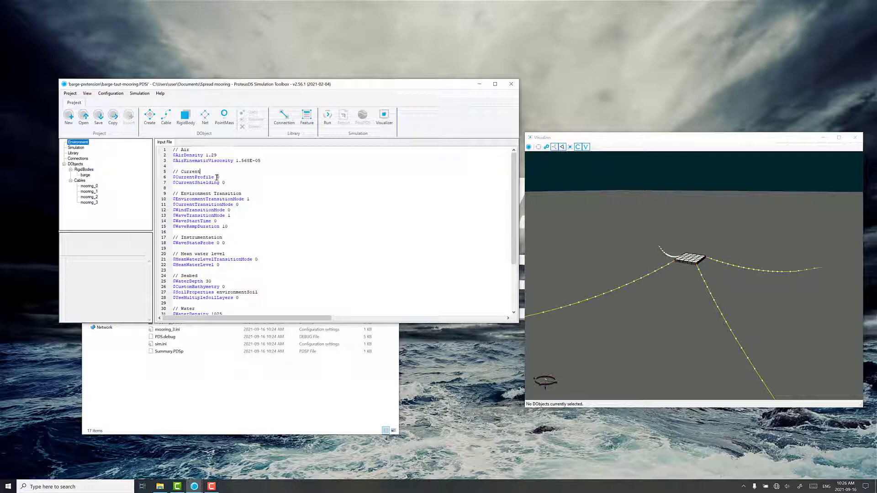
scroll(265, 223, down, 4)
scroll(272, 256, up, 4)
scroll(247, 203, down, 4)
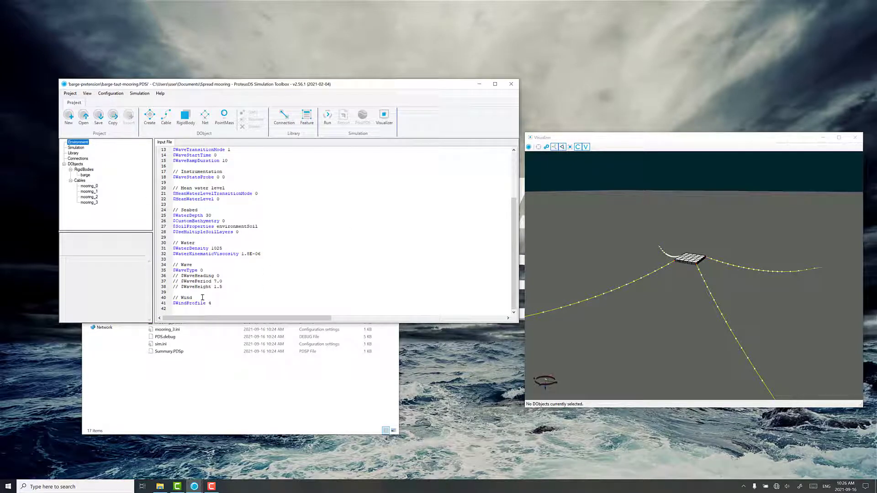
scroll(213, 256, up, 4)
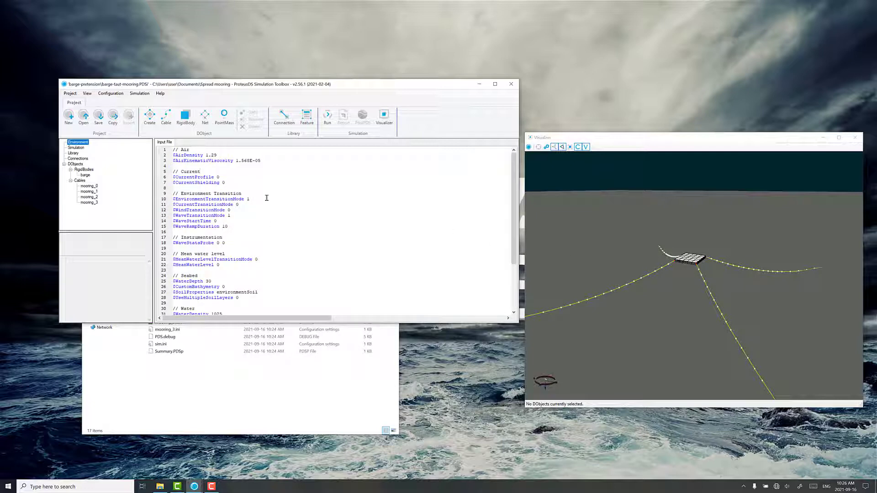
click(76, 147)
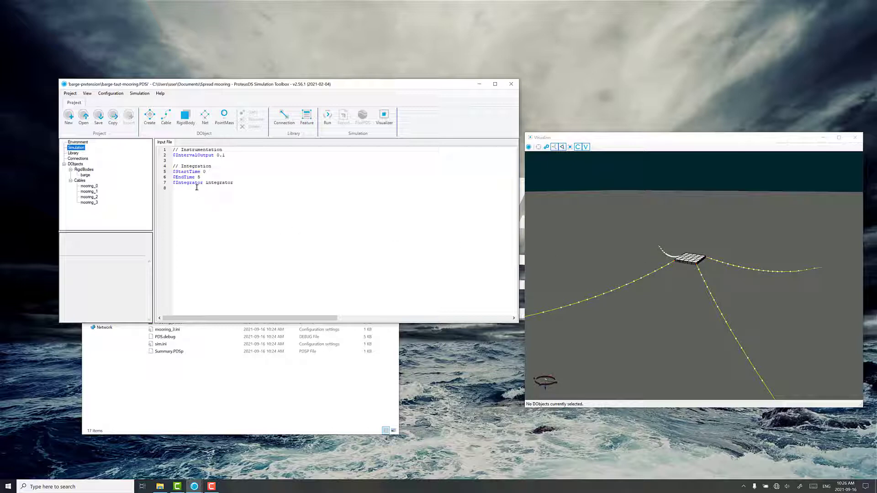
Step: Add the Node0PayoutMode boundary constraint to mooring_0, set it to 2, and resolve its follower properties
click(94, 186)
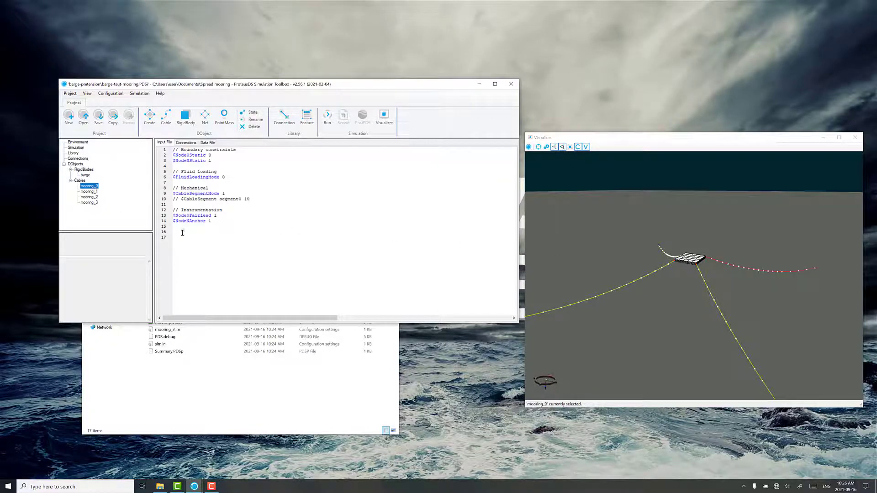
click(225, 233)
right_click(185, 237)
mouse_move(193, 241)
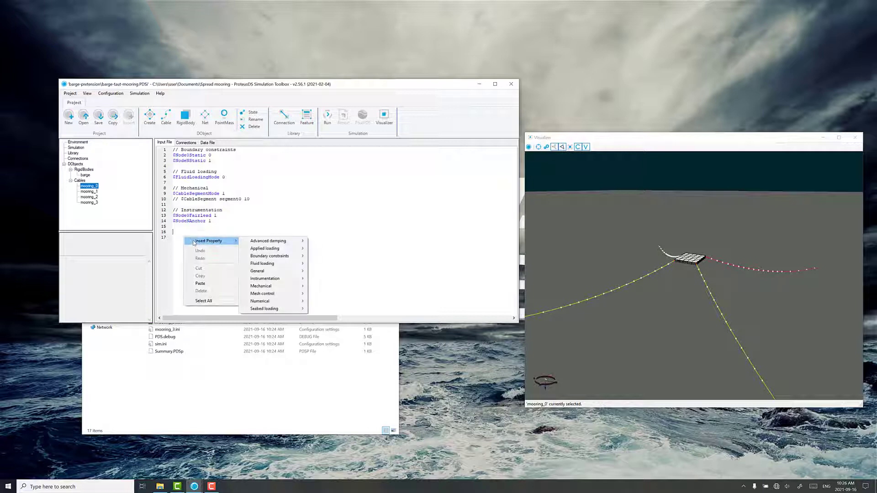
mouse_move(264, 257)
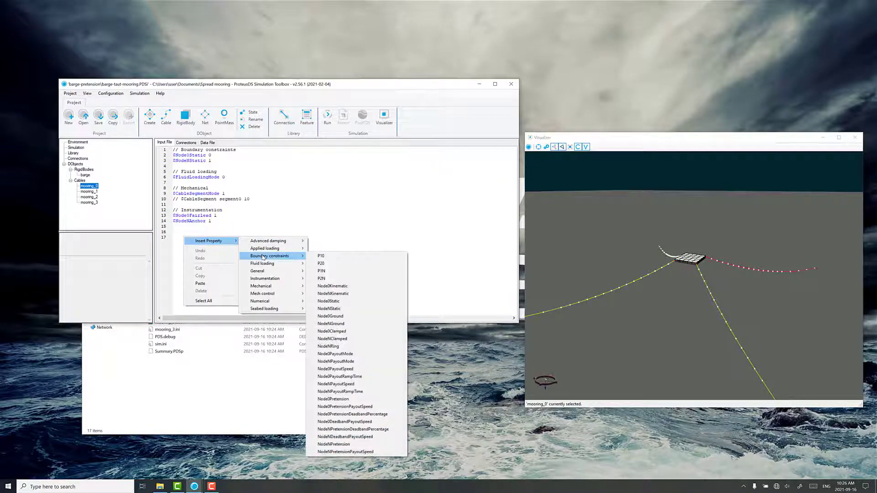
click(348, 354)
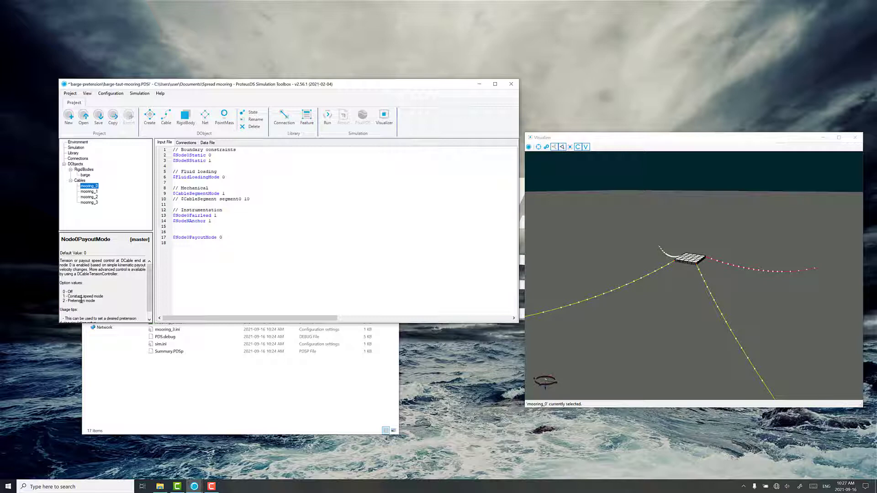
right_click(220, 238)
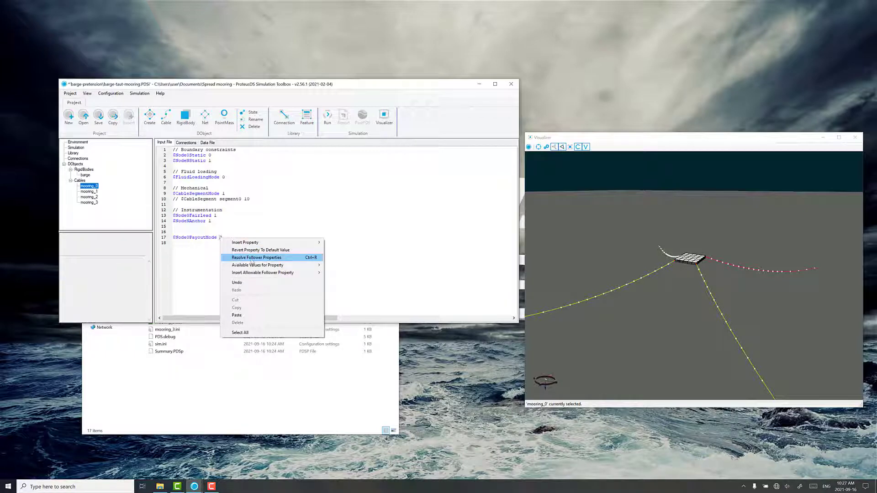
click(272, 258)
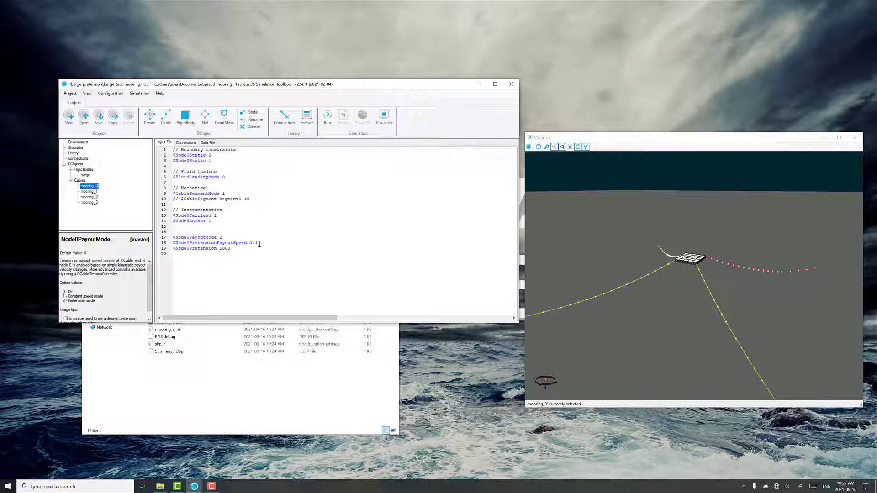
Step: Set mooring_0's Node0Pretension value to 15000
click(233, 250)
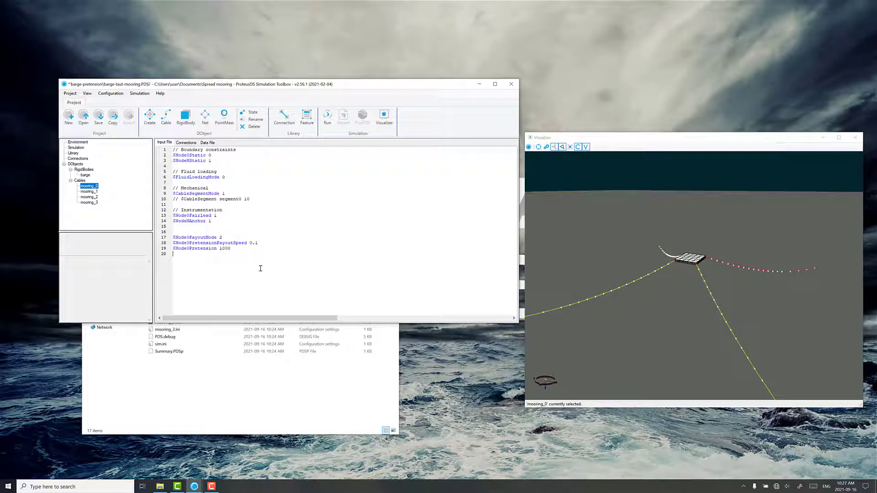
click(221, 250)
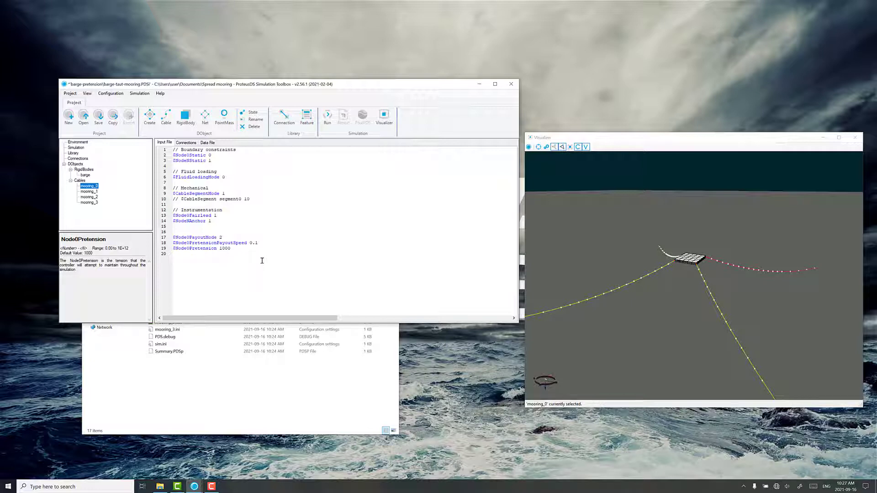
key(BackSpace)
text(5)
Step: Copy the three payout and pretension property lines from mooring_0 into the input files of mooring_1, mooring_2 and mooring_3
drag(246, 248, 173, 237)
key(ctrl+c)
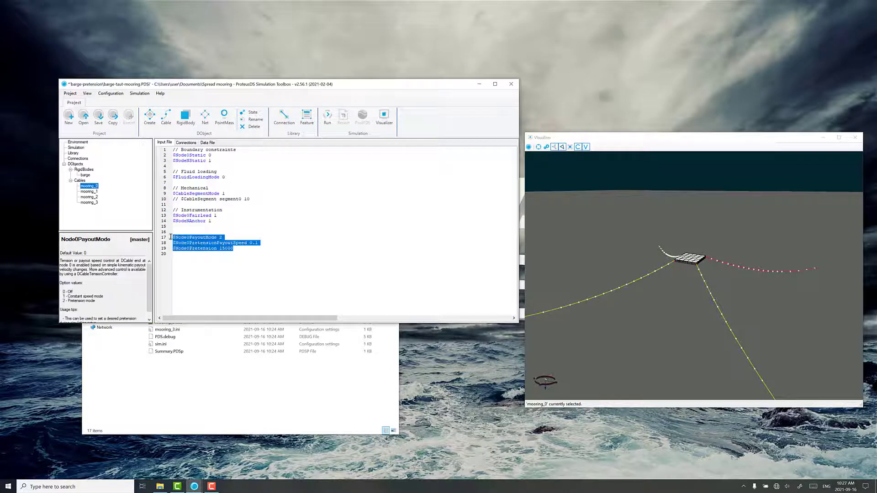
click(94, 192)
click(185, 233)
key(ctrl+v)
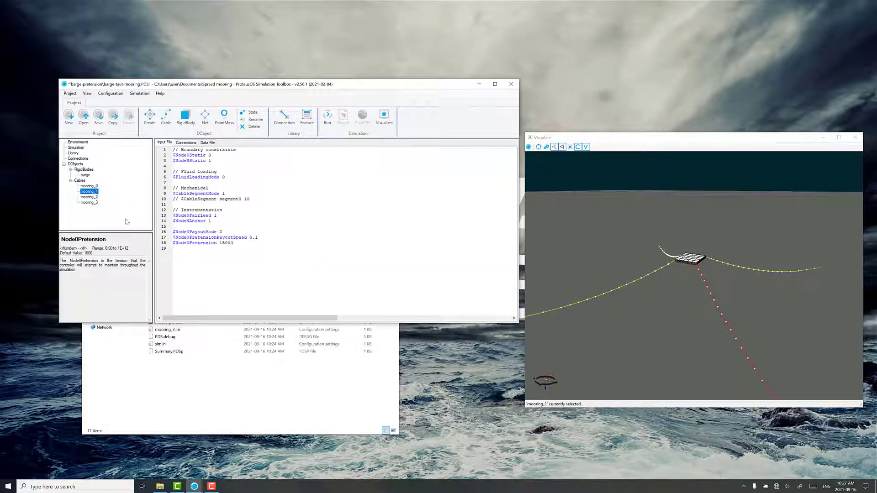
click(93, 198)
click(176, 232)
key(ctrl+v)
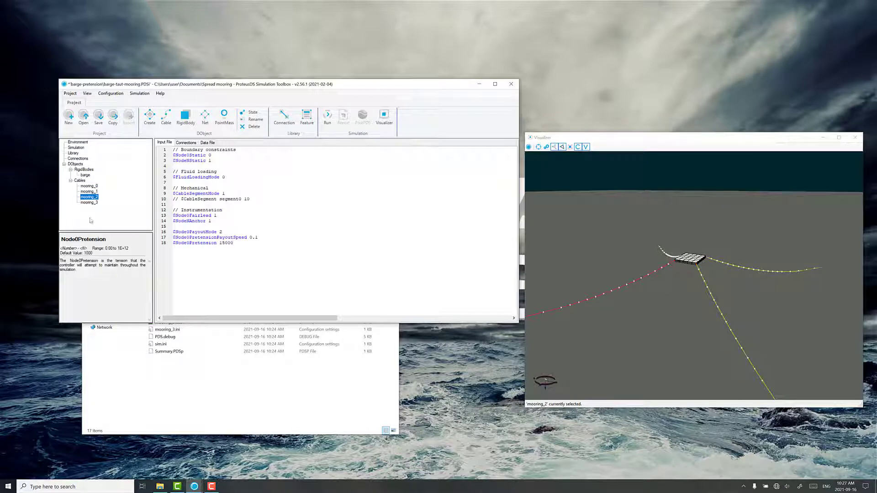
click(89, 203)
click(190, 242)
key(ctrl+v)
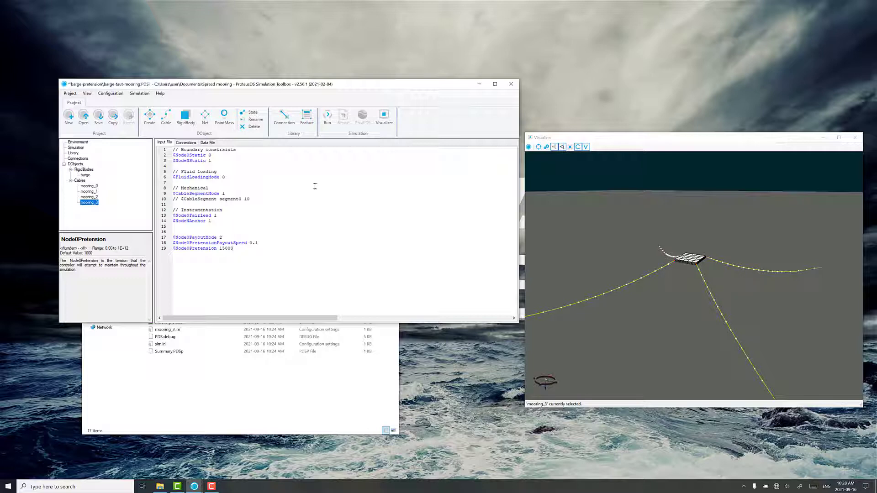
Step: Save the project and run the simulation
click(327, 119)
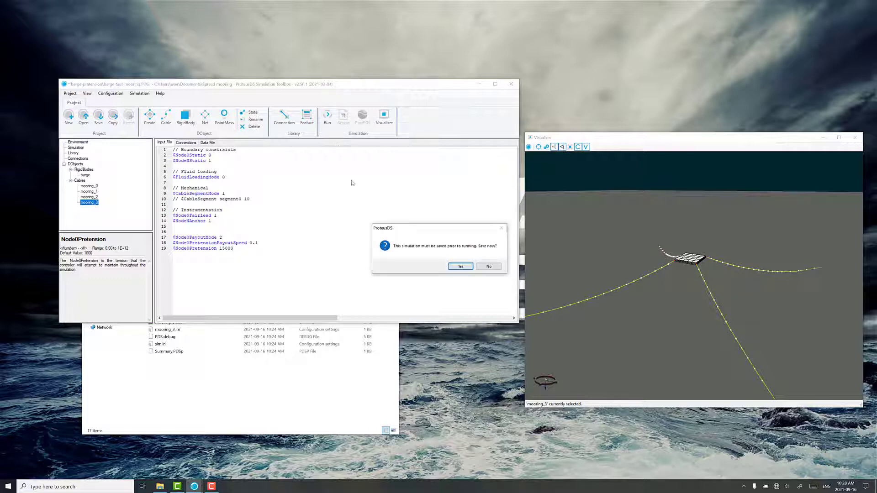
click(454, 268)
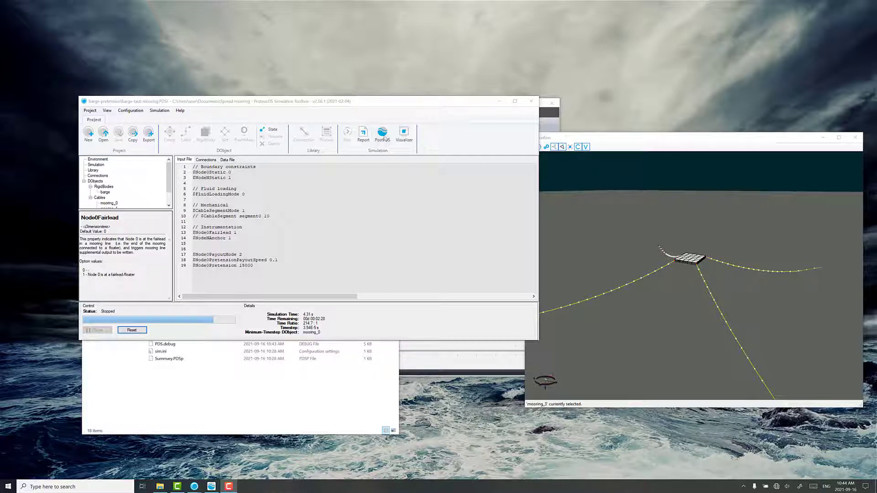
click(550, 113)
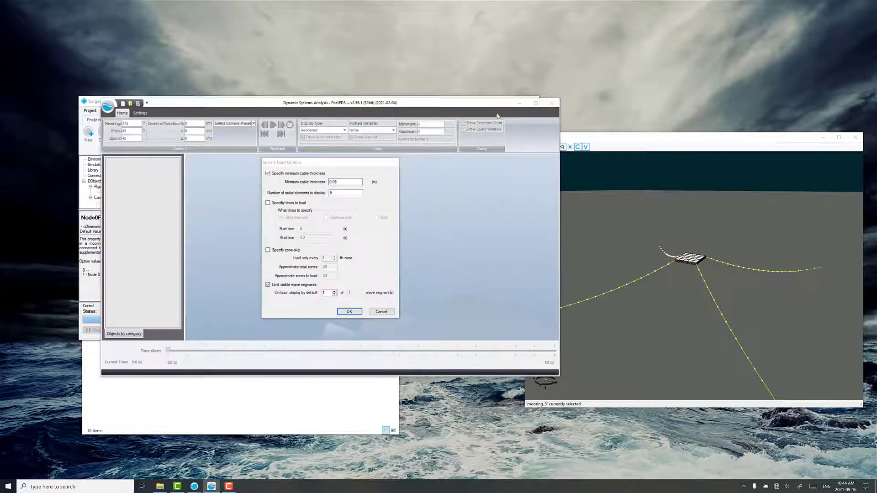
click(348, 312)
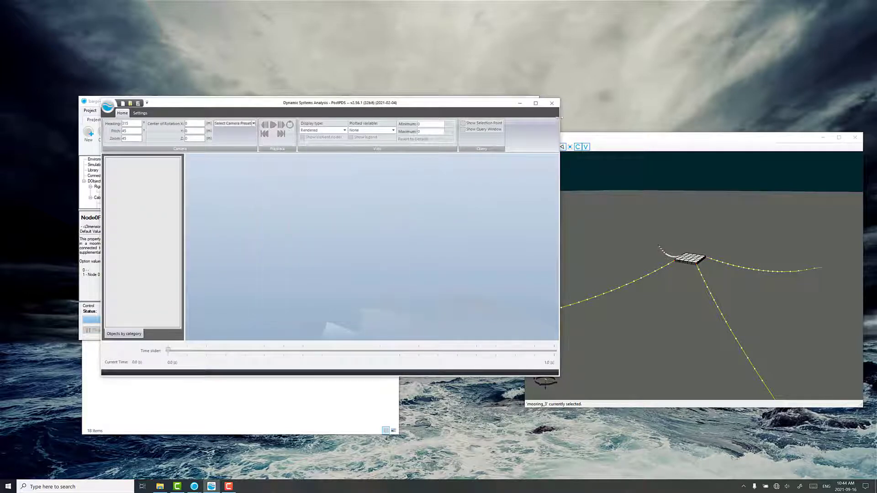
click(552, 103)
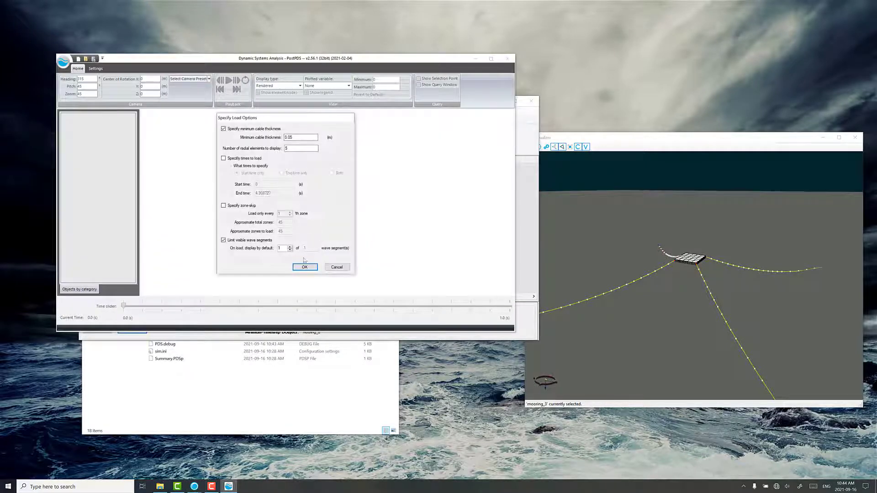
Step: Load the simulation results in PostPDS with the default load options and switch the display type to Engineering with element nodes shown
click(307, 268)
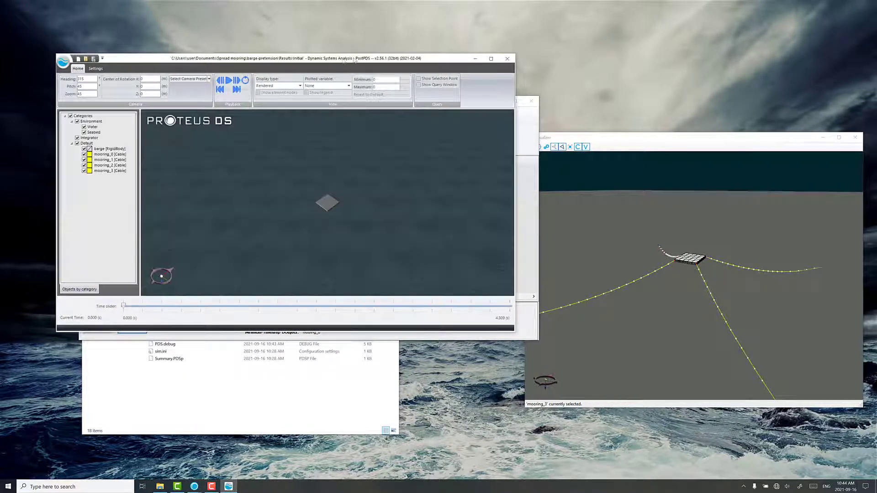
drag(467, 144, 454, 188)
drag(444, 226, 446, 191)
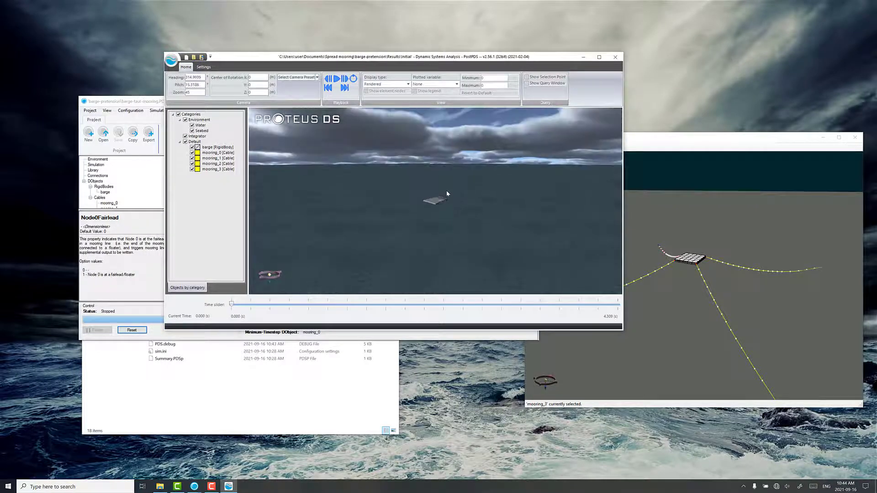
scroll(446, 191, up, 8)
drag(420, 222, 410, 237)
scroll(409, 226, down, 3)
click(383, 84)
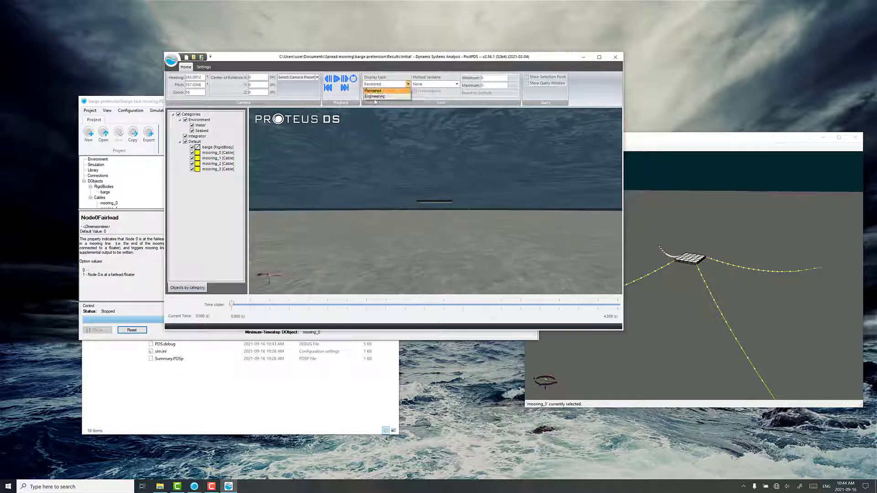
click(376, 96)
click(377, 92)
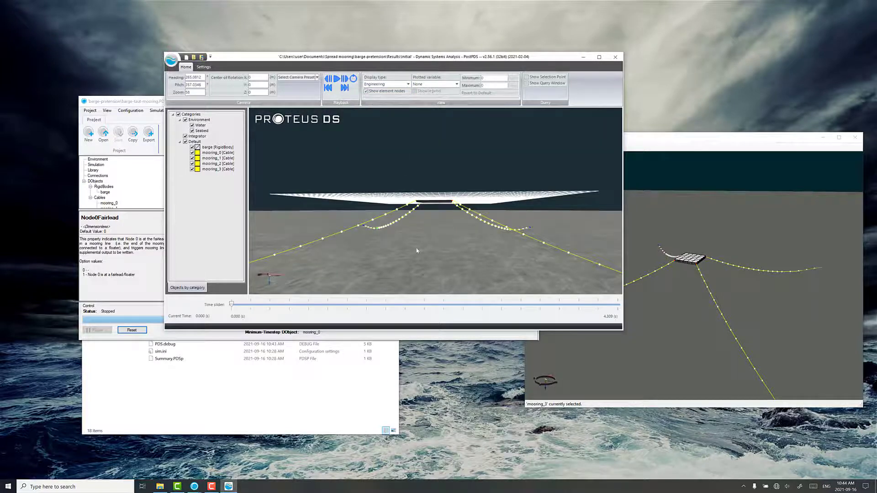
Step: Examine the mooring lines from below the water surface and advance the results to about 4.2 s
drag(405, 254, 446, 233)
scroll(419, 233, down, 5)
drag(376, 232, 406, 241)
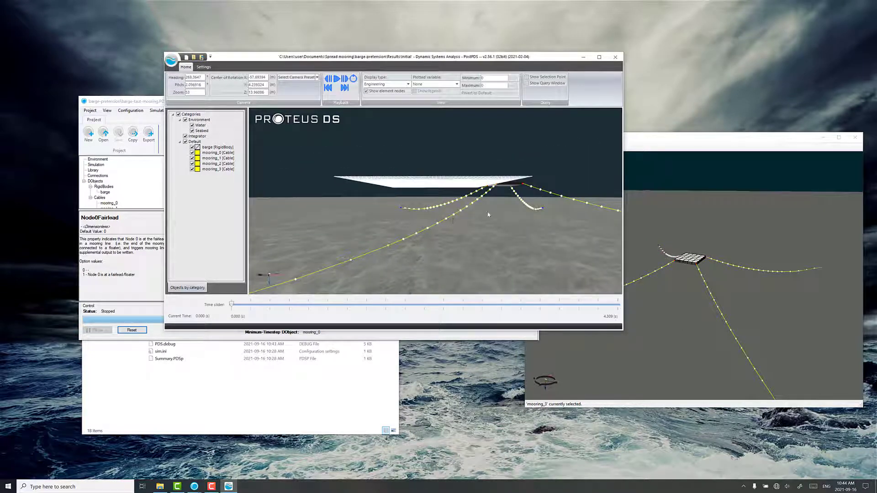
drag(453, 218, 375, 259)
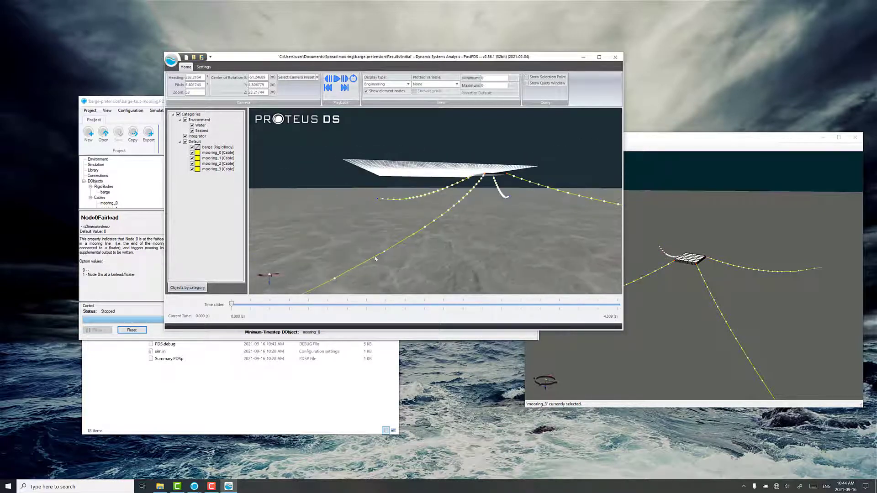
drag(240, 304, 604, 312)
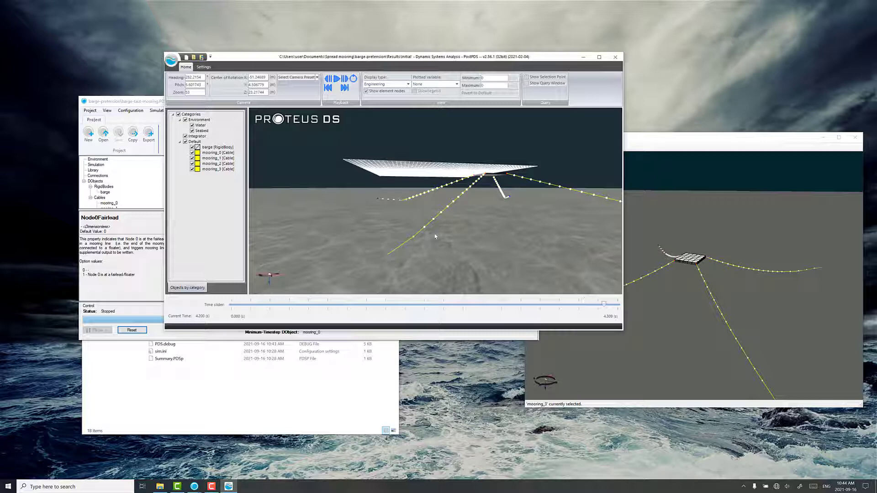
Step: Plot the tension of mooring_1 over time, then close the plot and the results viewer
right_click(215, 159)
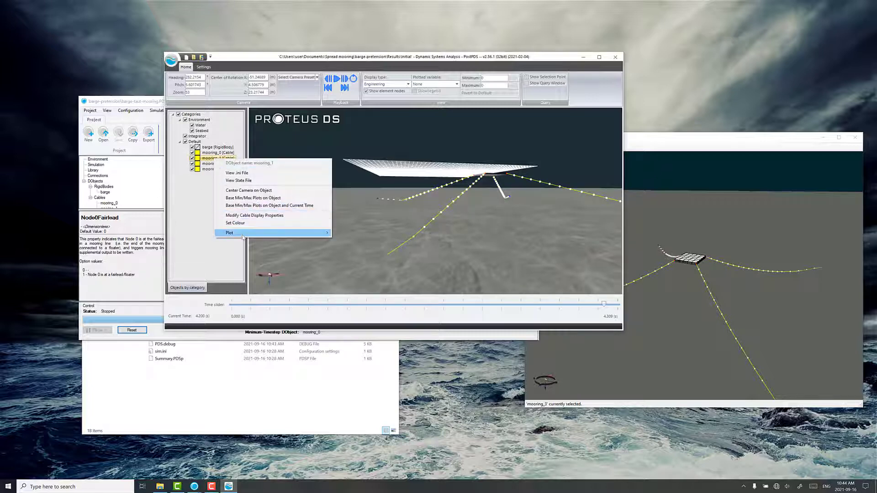
mouse_move(280, 238)
click(350, 233)
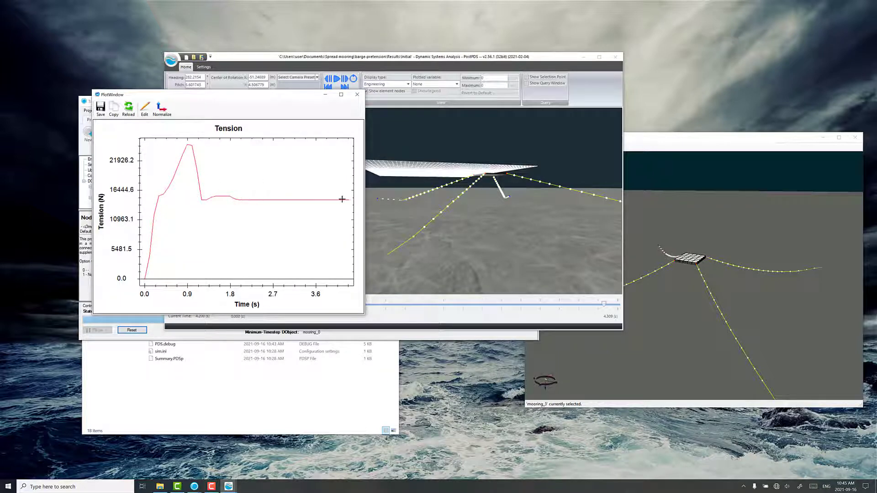
click(357, 95)
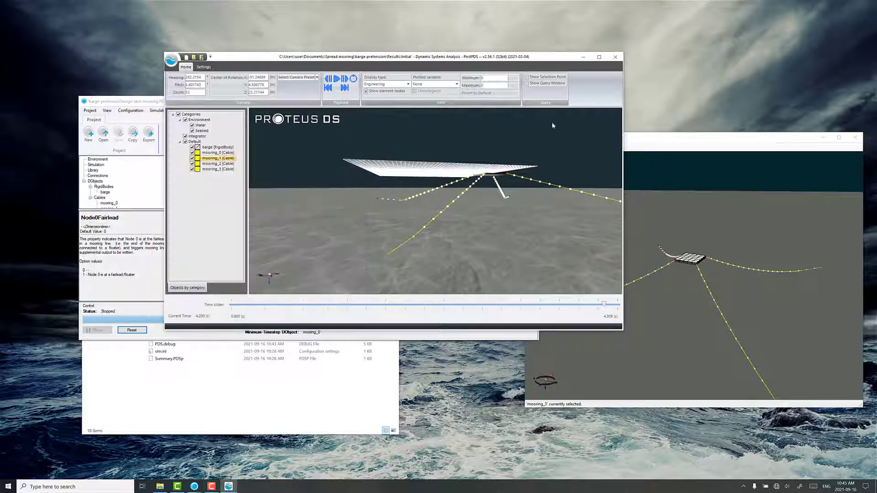
click(617, 57)
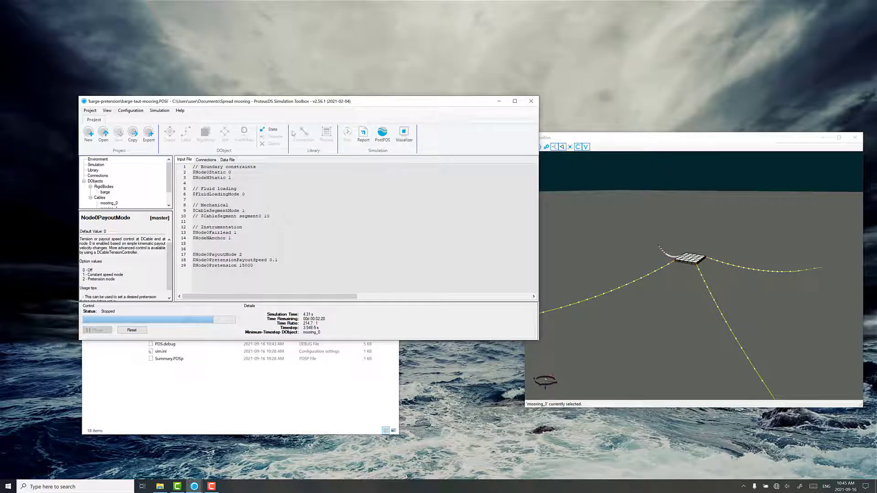
Step: Export the stopped simulation as a new project named barge-current-waves in the Spread mooring folder and open it
click(150, 136)
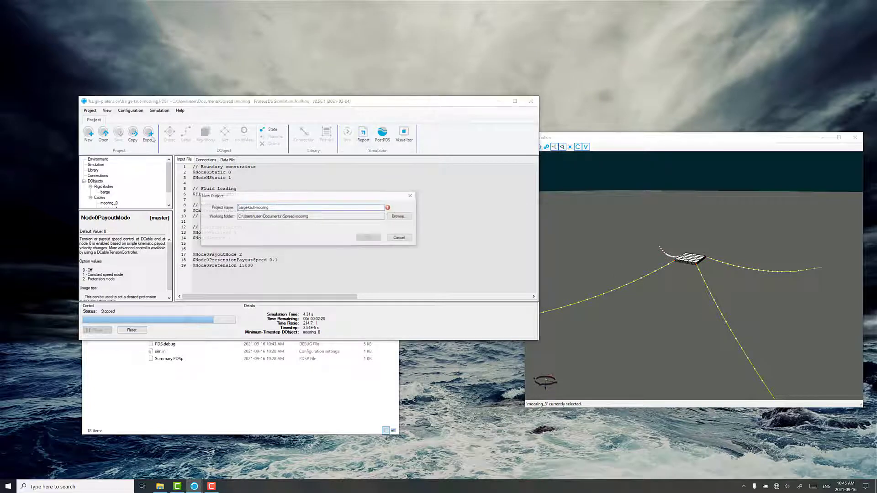
double_click(285, 210)
text(bar)
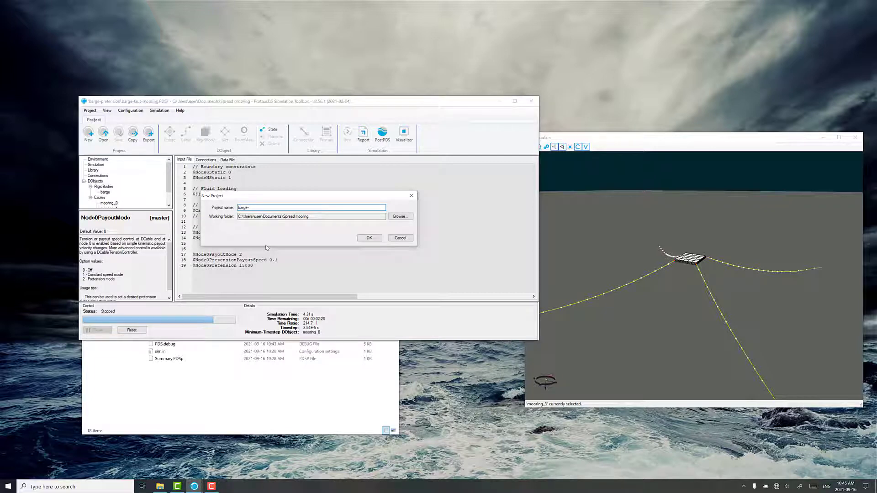
text(ge-current-waves)
click(379, 238)
click(453, 270)
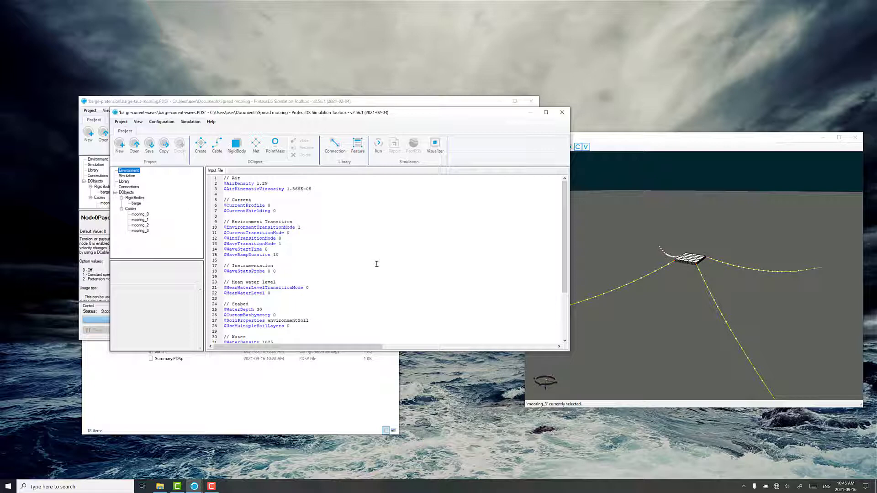
Step: Remove the Node0 payout mode, pretension payout speed and pretension lines from the mooring_0 input file
click(145, 214)
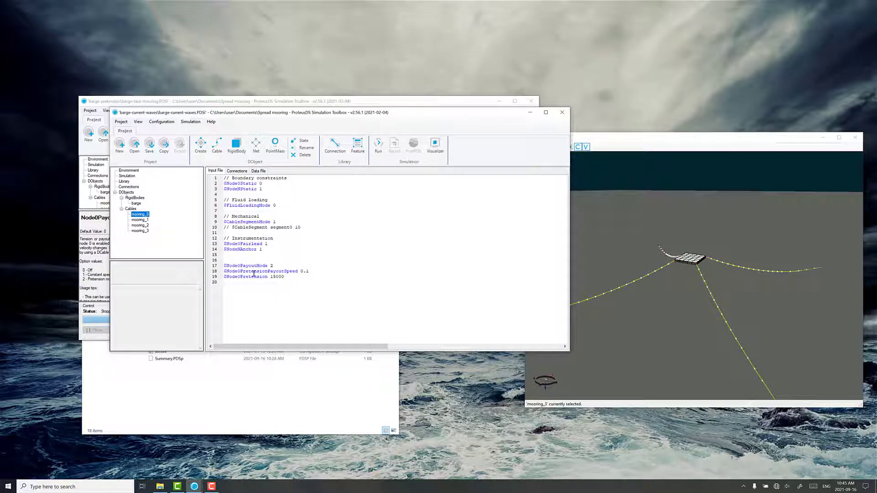
click(226, 271)
key(Left)
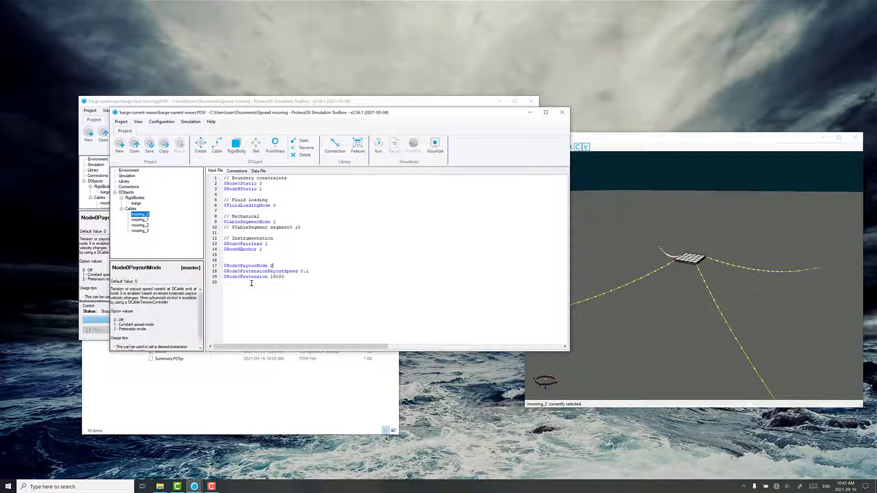
key(Delete)
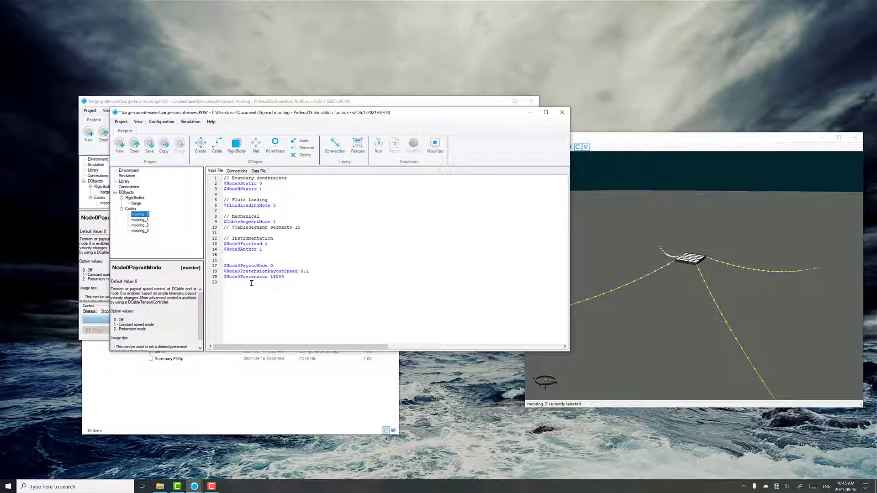
key(ctrl+shift+End)
key(Delete)
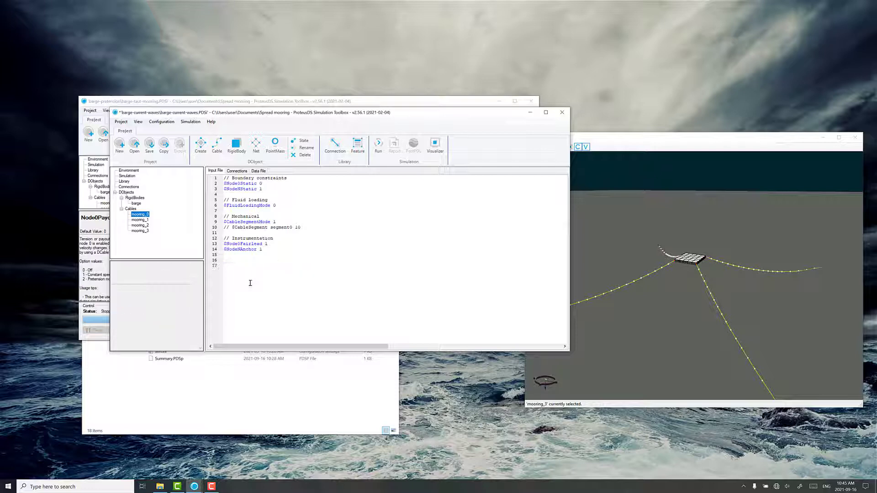
Step: Delete the three Node0 payout and pretension lines from the input files of mooring_1 and mooring_2
click(140, 219)
drag(295, 270, 205, 260)
key(Delete)
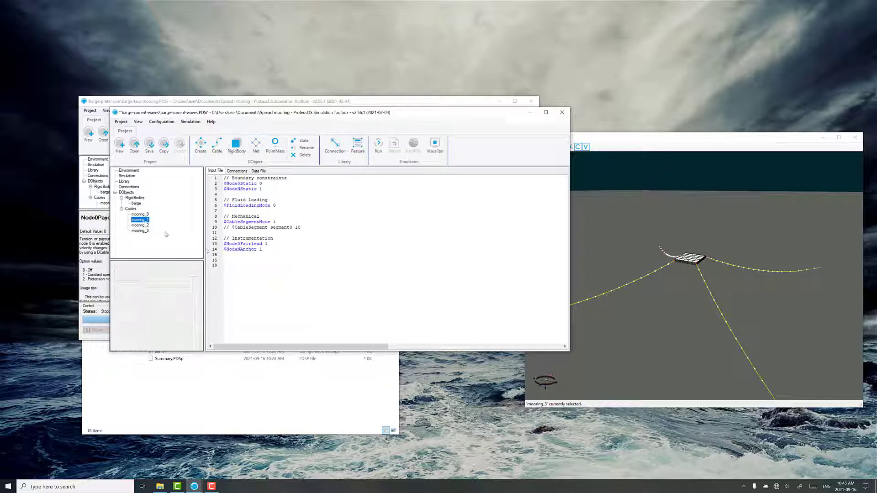
click(145, 226)
click(284, 271)
drag(284, 270, 206, 259)
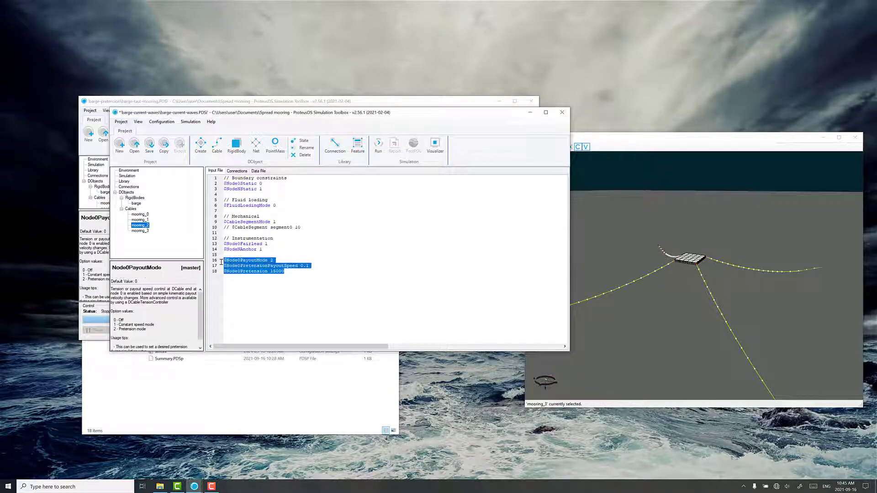
key(Delete)
Step: Delete the three Node0 payout and pretension lines from the mooring_3 input file and save the project
click(140, 231)
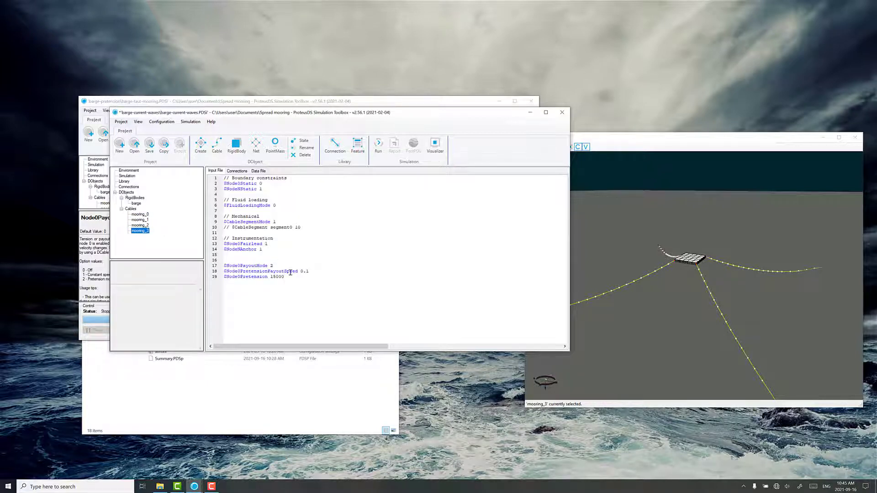
drag(285, 277, 224, 265)
key(Delete)
click(150, 146)
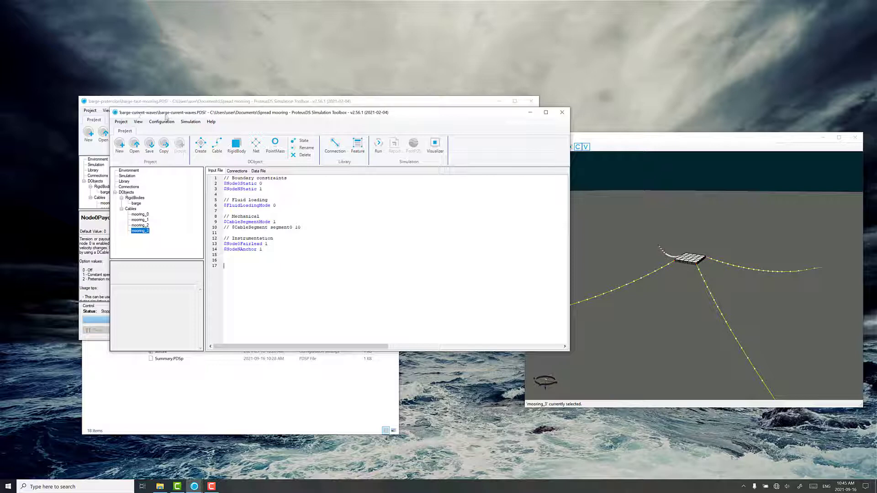